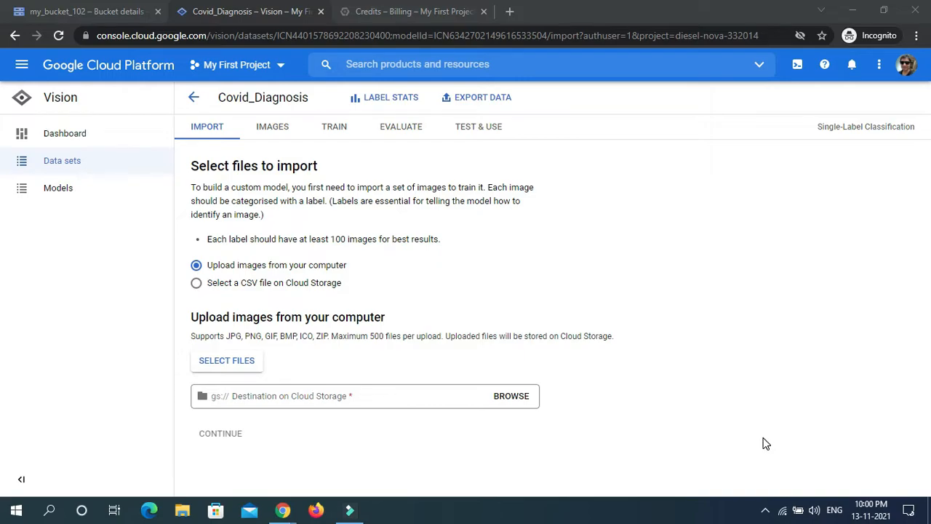
# Review the Covid_Diagnosis dataset's images filtered by the Covid label and by the Normal label
pyautogui.click(765, 444)
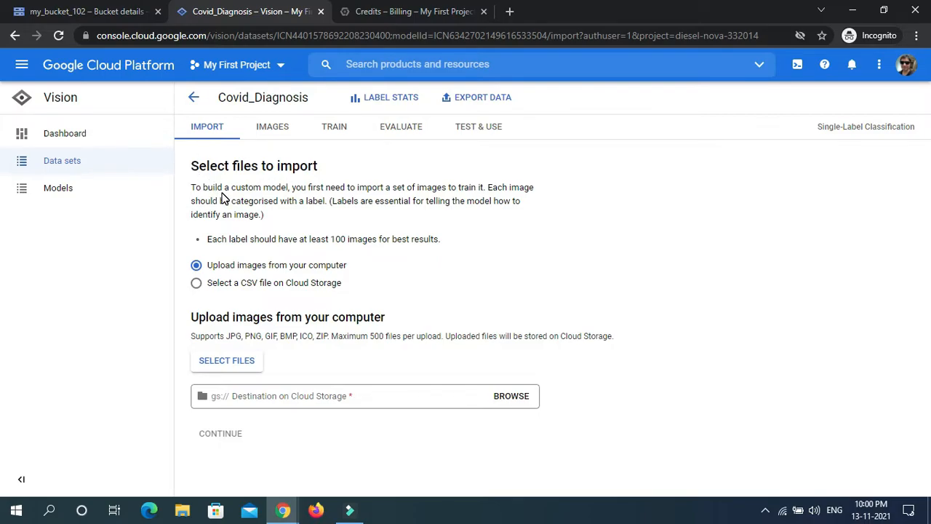
pyautogui.click(270, 126)
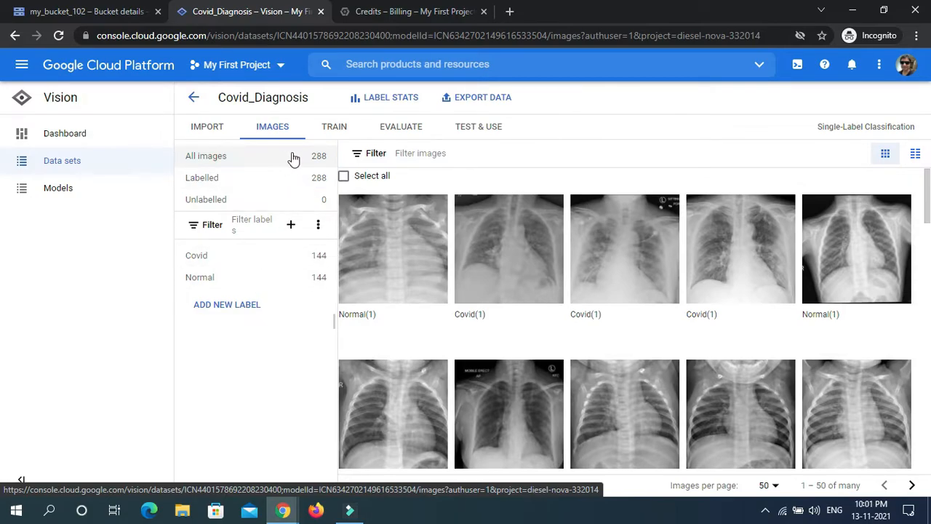
pyautogui.click(234, 262)
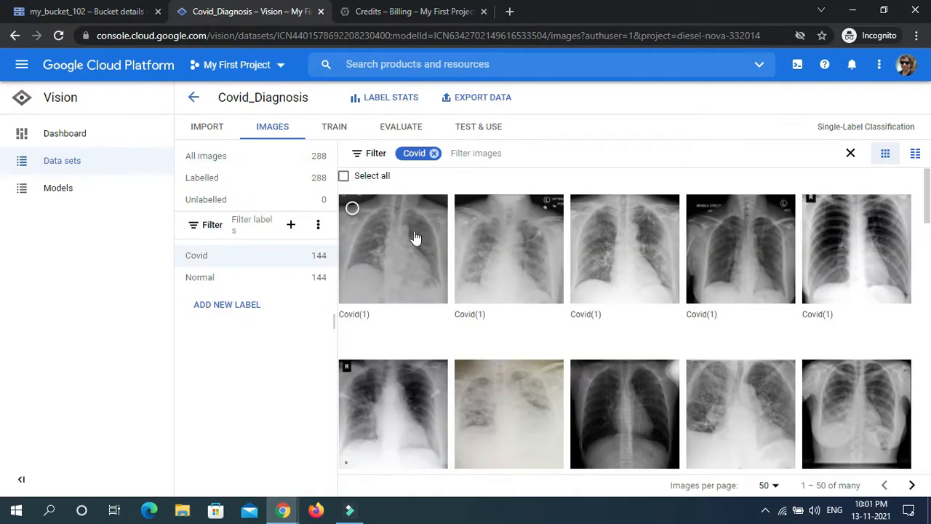
pyautogui.click(260, 277)
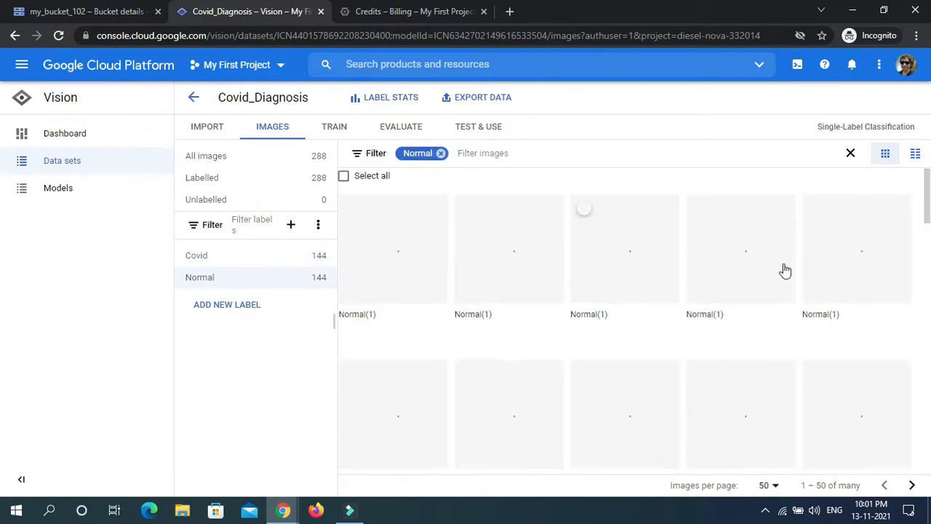
pyautogui.scroll(-10, 784, 270)
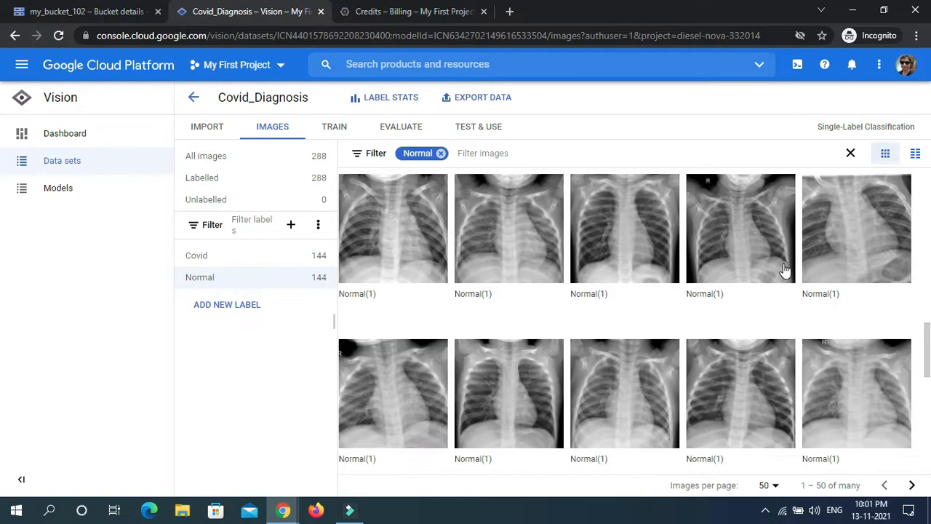
pyautogui.scroll(-5, 784, 270)
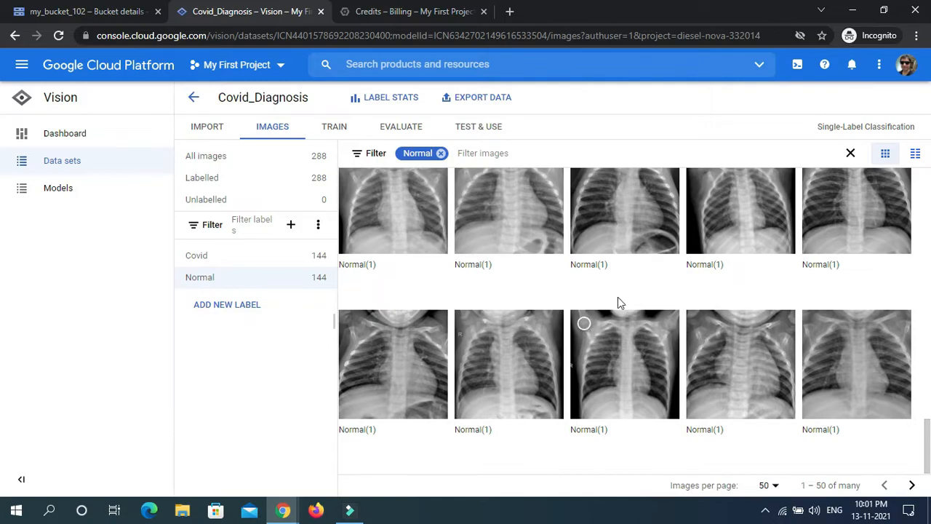
# Examine the trained Covid_Diagnosis model's summary, including its average precision and training details
pyautogui.click(339, 128)
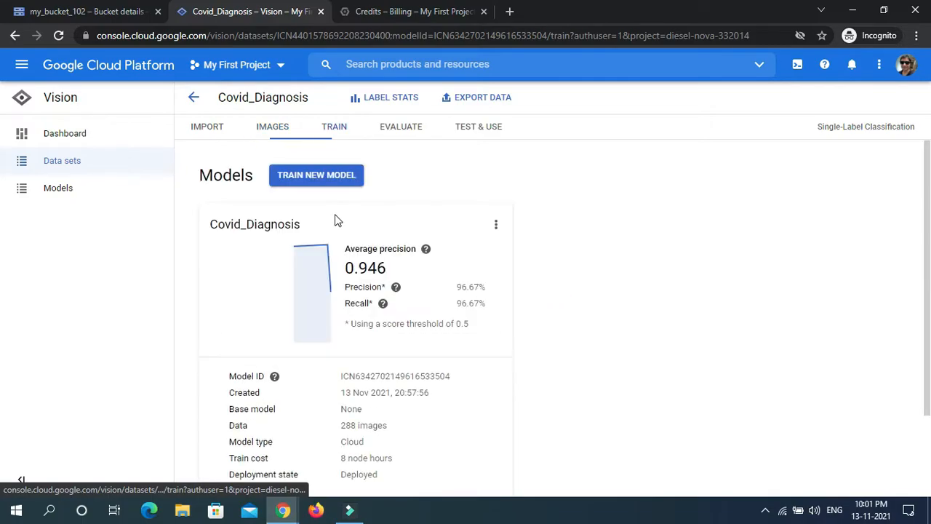
pyautogui.moveTo(346, 250)
pyautogui.mouseDown()
pyautogui.moveTo(413, 247)
pyautogui.moveTo(386, 268)
pyautogui.moveTo(349, 268)
pyautogui.mouseUp()
pyautogui.click(349, 268)
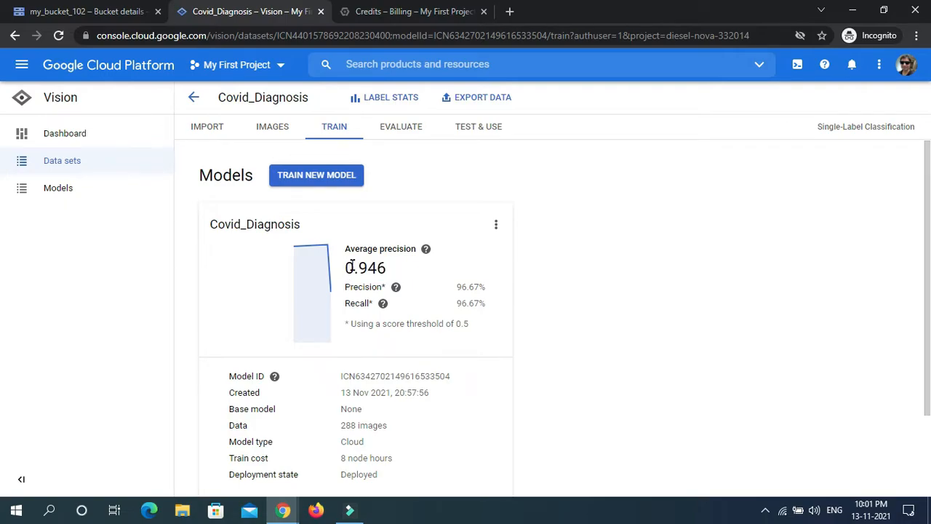
pyautogui.scroll(-2, 356, 264)
# Open the Covid_Diagnosis model's full evaluation and examine the precision and recall for all labels
pyautogui.click(265, 412)
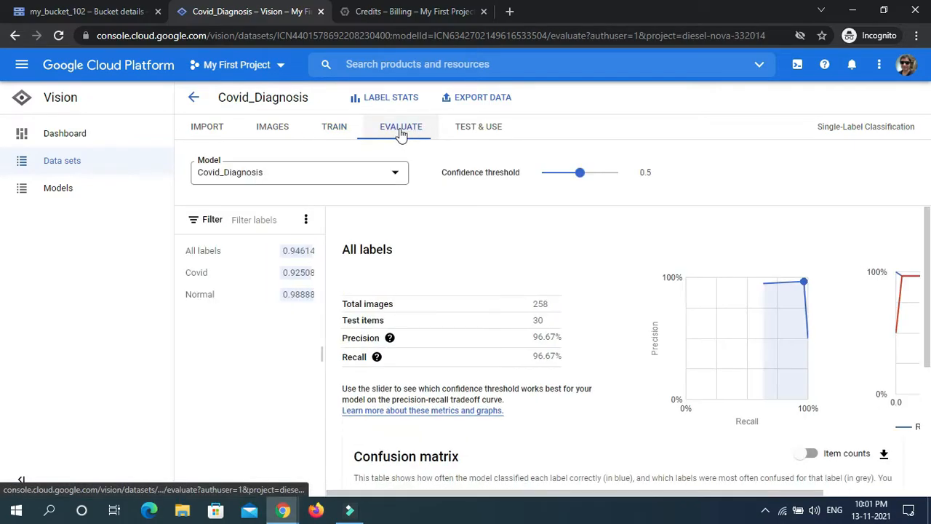
pyautogui.scroll(-1, 498, 270)
pyautogui.moveTo(389, 270)
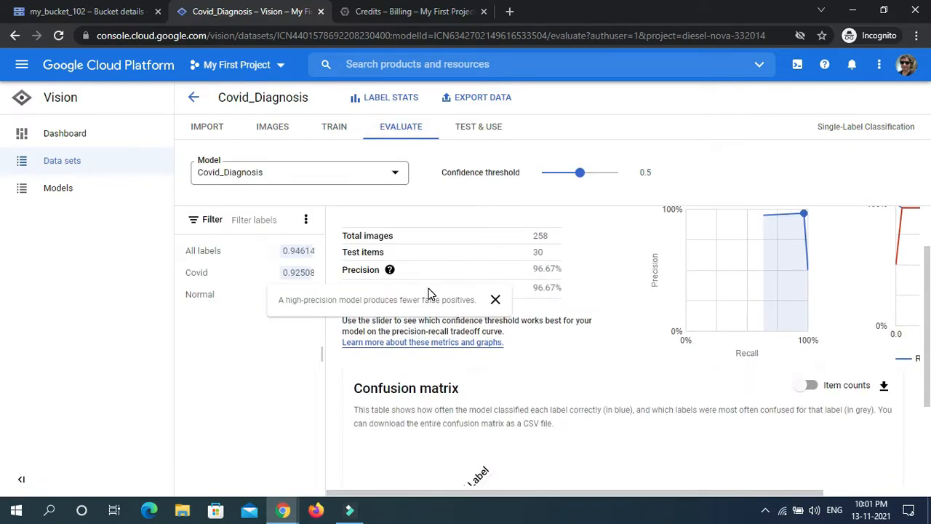
pyautogui.moveTo(533, 269); pyautogui.dragTo(562, 287)
pyautogui.click(559, 269)
pyautogui.click(556, 287)
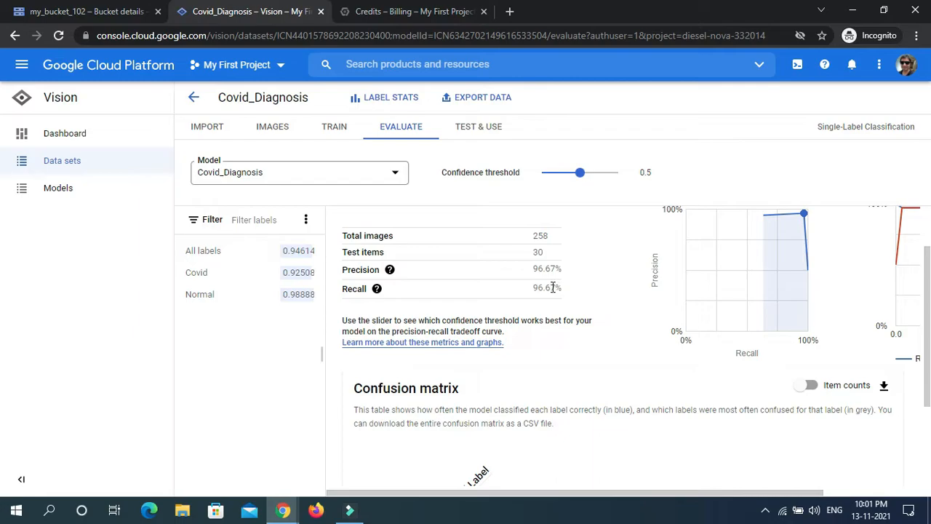
# Examine the confusion matrix comparing true and predicted labels for Covid and Normal
pyautogui.scroll(-2, 546, 288)
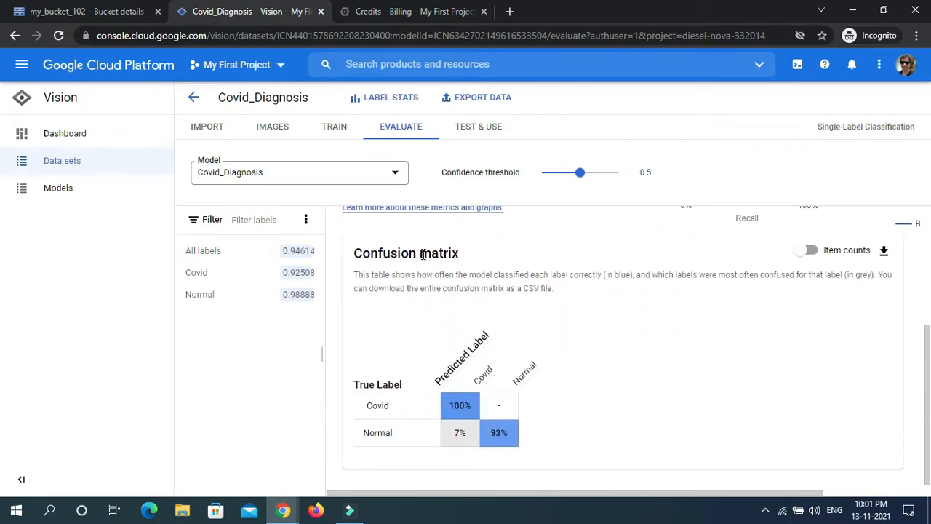
pyautogui.moveTo(420, 253); pyautogui.dragTo(469, 257)
pyautogui.click(451, 253)
pyautogui.moveTo(451, 410); pyautogui.dragTo(475, 409)
pyautogui.click(456, 441)
pyautogui.moveTo(470, 437); pyautogui.dragTo(442, 437)
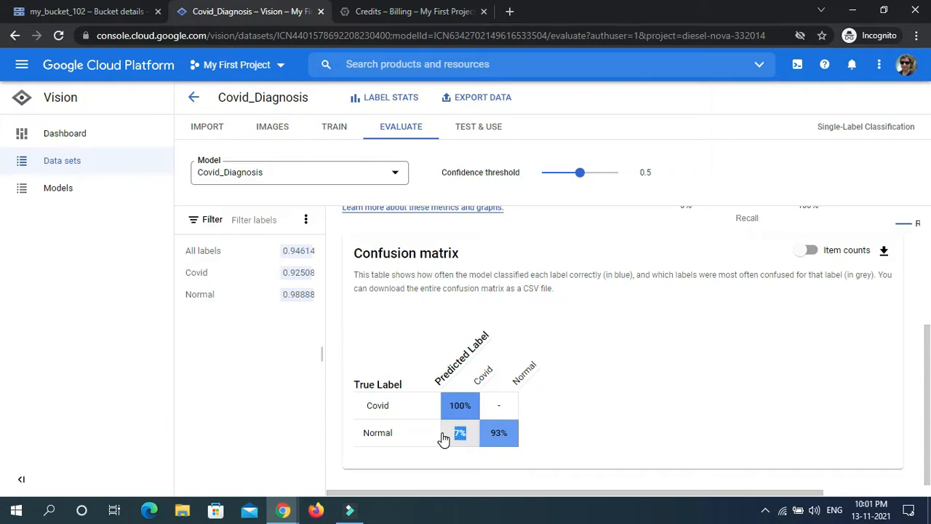
pyautogui.click(500, 434)
pyautogui.scroll(3, 494, 328)
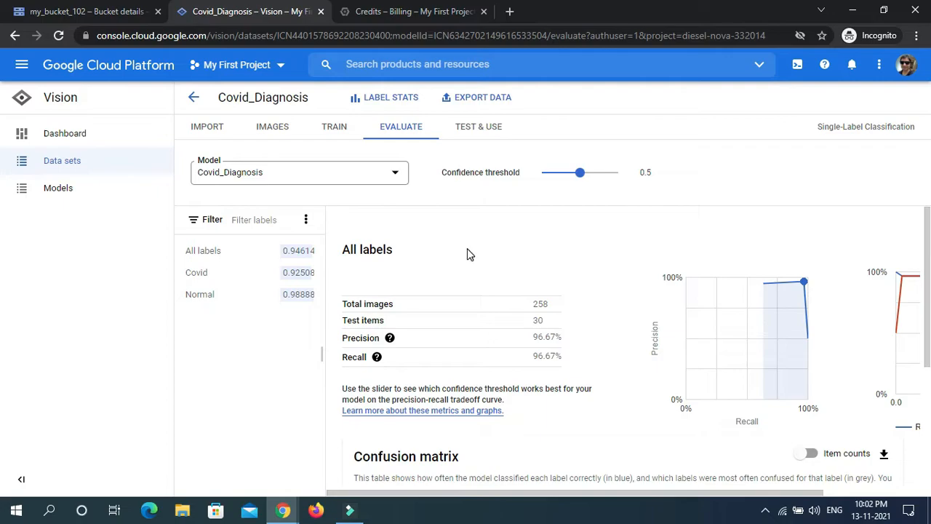
# Upload all ten images, Covid (1) to (5) and Normal (1) to (5), from the Covid-Diagnoser Test folder to test the model
pyautogui.click(481, 128)
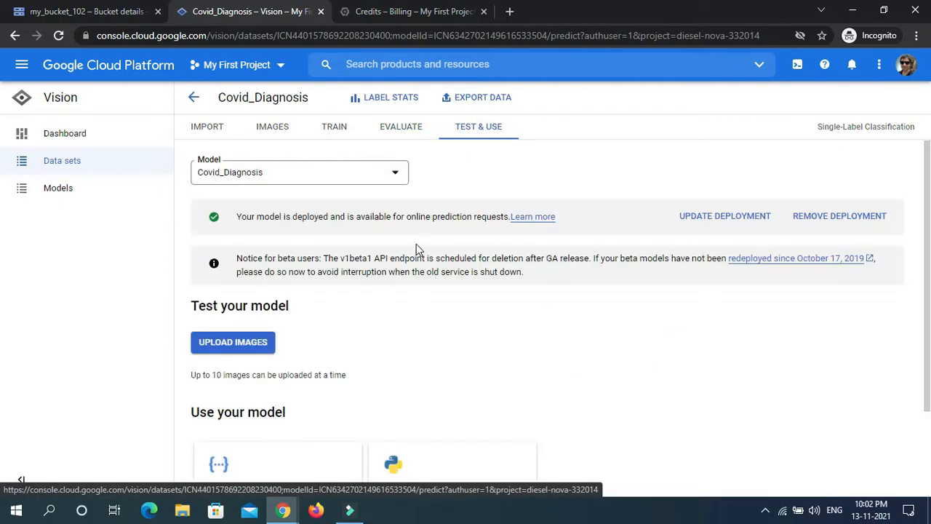
pyautogui.click(245, 342)
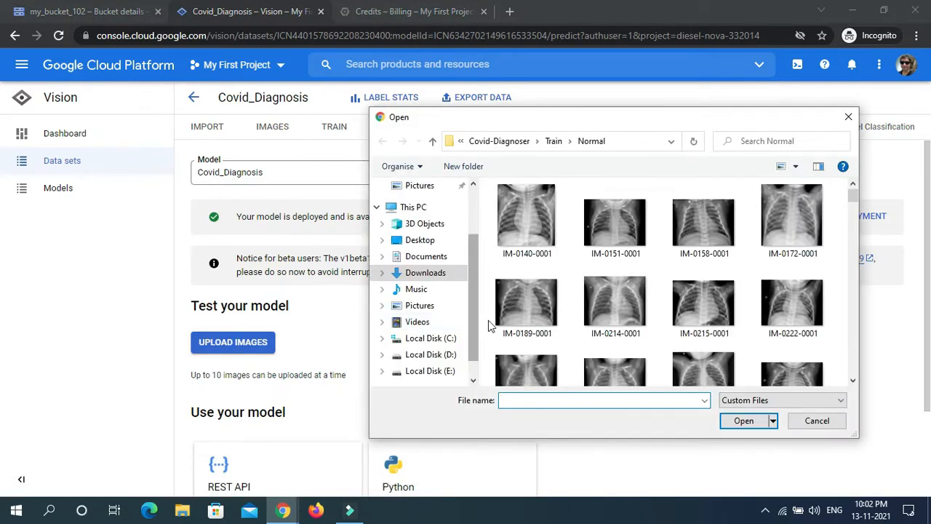
pyautogui.click(553, 141)
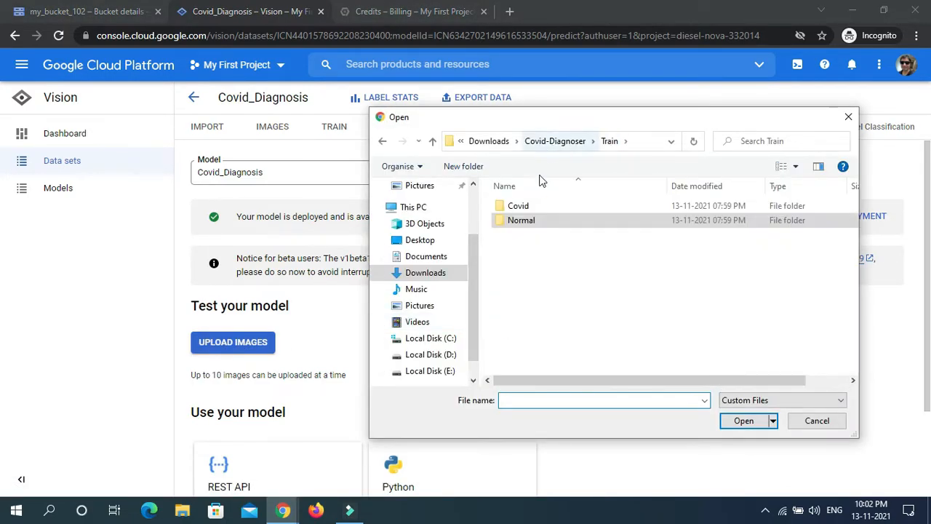
pyautogui.click(552, 141)
pyautogui.doubleClick(533, 220)
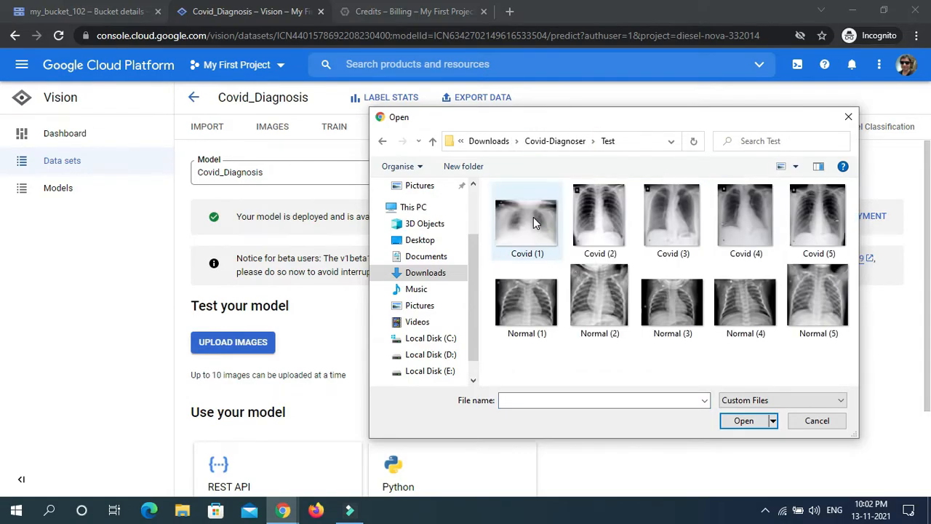
pyautogui.click(531, 235)
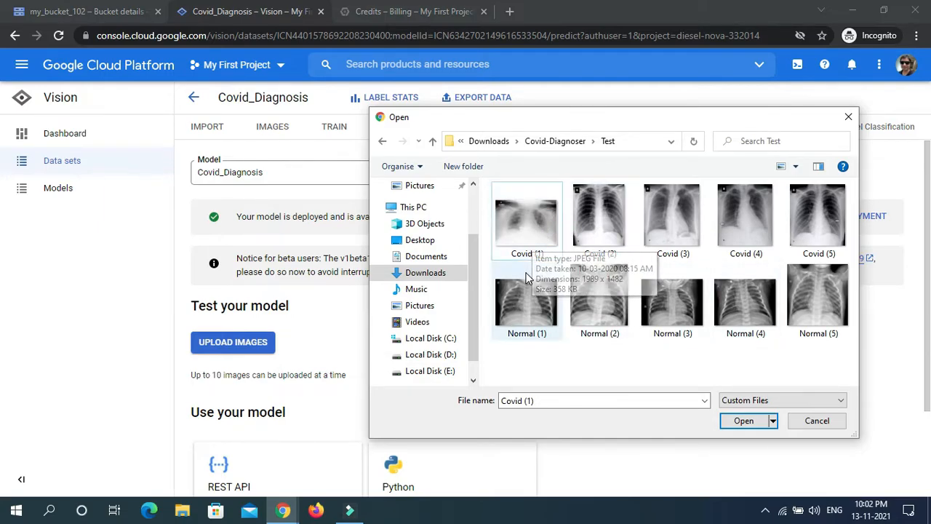
pyautogui.click(558, 302)
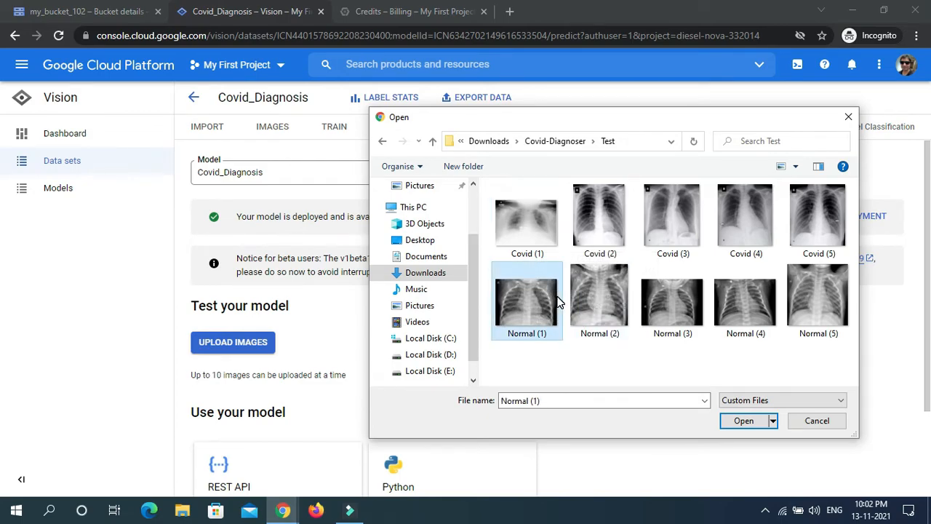
pyautogui.hotkey('ctrl', 'a')
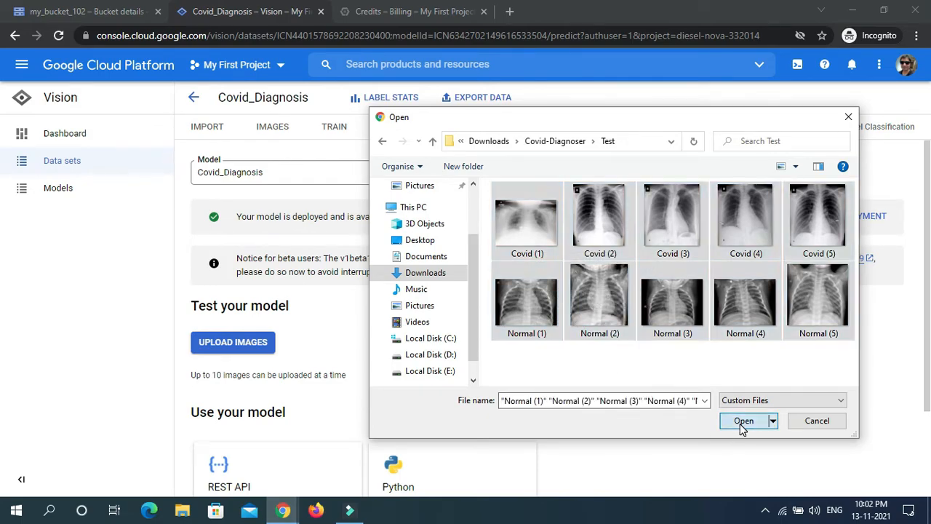
pyautogui.click(740, 423)
# Examine the predicted label and confidence score for each of the five uploaded Covid X-rays
pyautogui.scroll(-1, 619, 306)
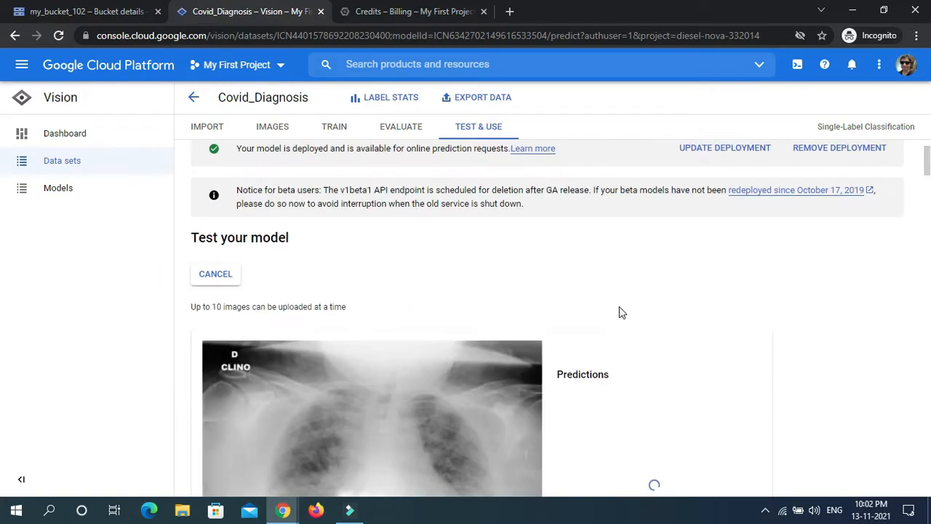
pyautogui.scroll(-1, 619, 307)
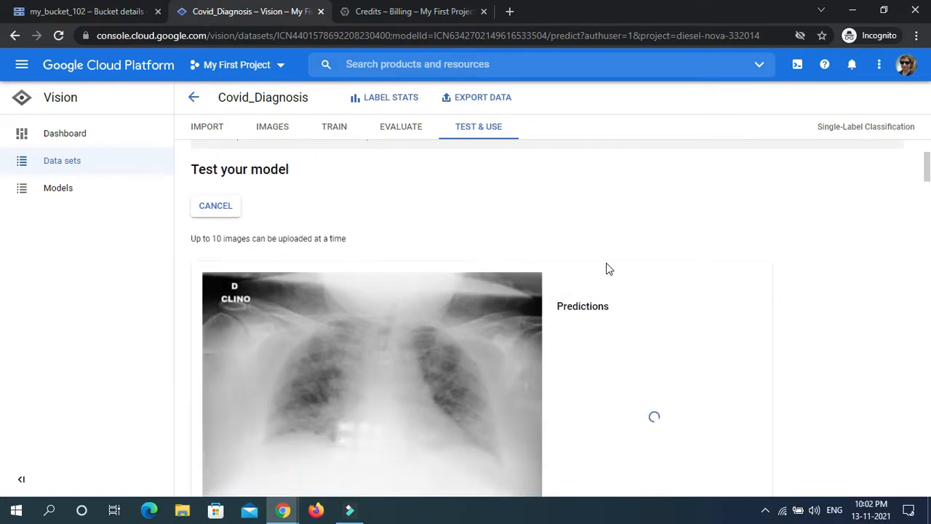
pyautogui.scroll(-3, 609, 269)
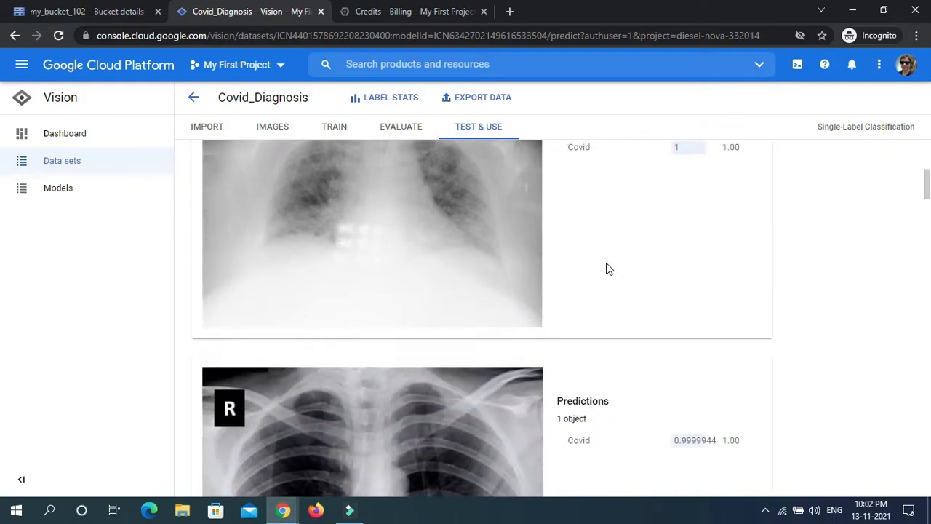
pyautogui.scroll(2, 609, 269)
pyautogui.scroll(-2, 609, 269)
pyautogui.scroll(1, 609, 269)
pyautogui.scroll(1, 609, 269)
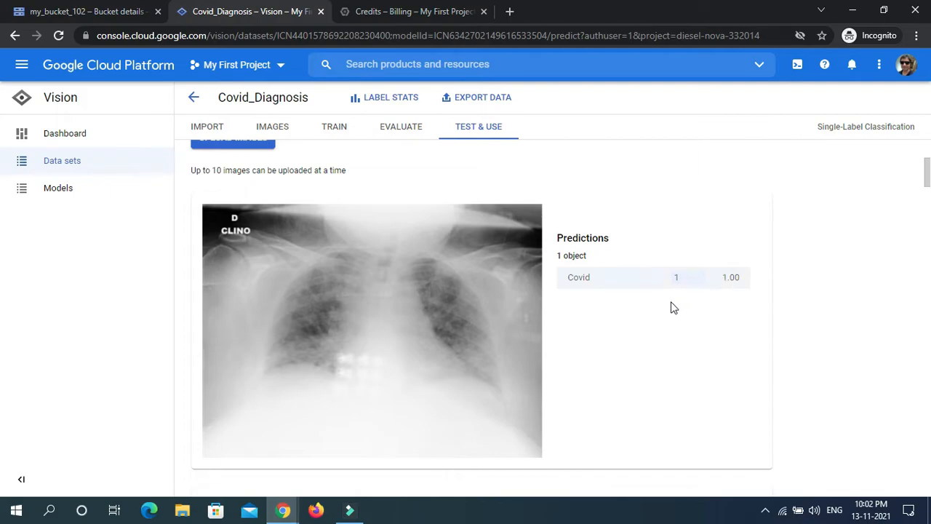
pyautogui.scroll(-3, 675, 307)
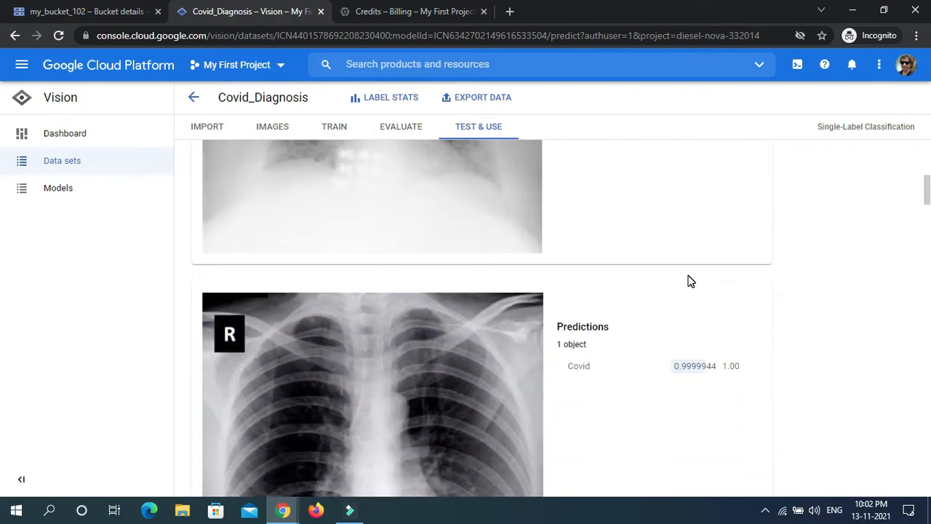
pyautogui.scroll(-1, 690, 282)
pyautogui.scroll(-1, 690, 281)
pyautogui.moveTo(601, 231)
pyautogui.mouseDown()
pyautogui.moveTo(561, 231)
pyautogui.moveTo(601, 239)
pyautogui.mouseUp()
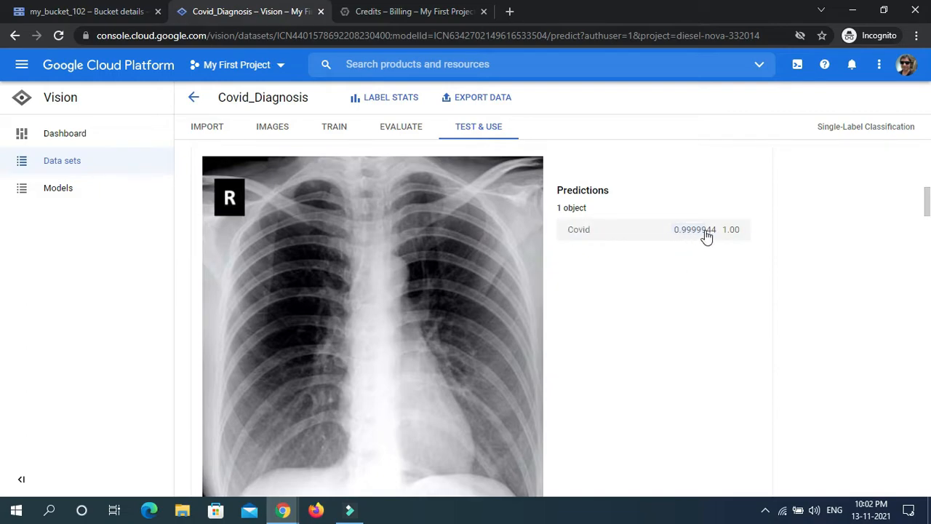
pyautogui.scroll(-3, 736, 254)
pyautogui.scroll(-3, 706, 256)
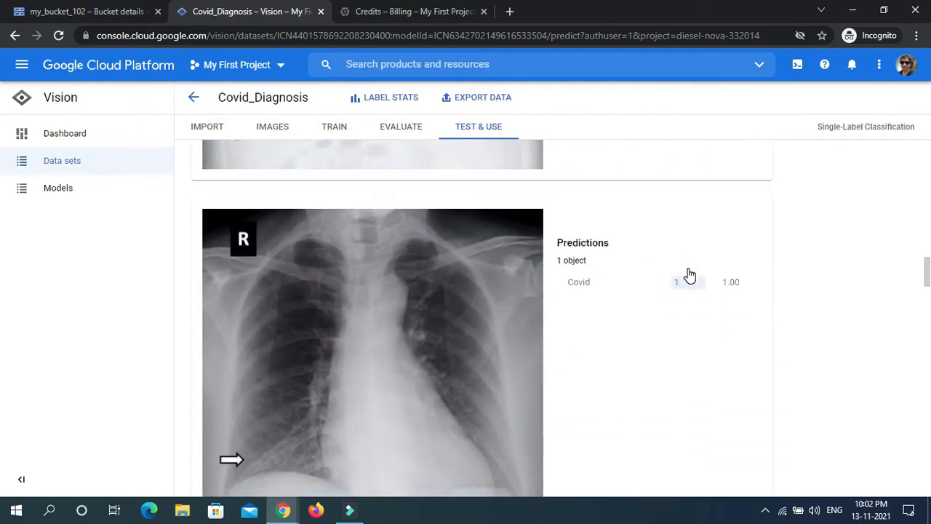
pyautogui.scroll(1, 611, 265)
pyautogui.scroll(-1, 629, 263)
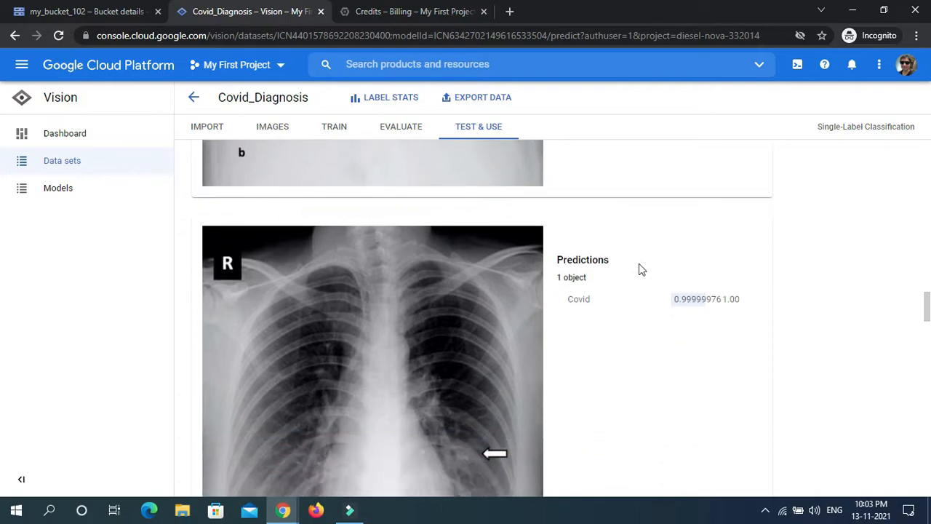
pyautogui.scroll(-1, 669, 300)
pyautogui.scroll(-1, 662, 293)
# Examine the predicted label and confidence score for each of the five uploaded Normal X-rays, and return to the model test section
pyautogui.scroll(-3, 662, 293)
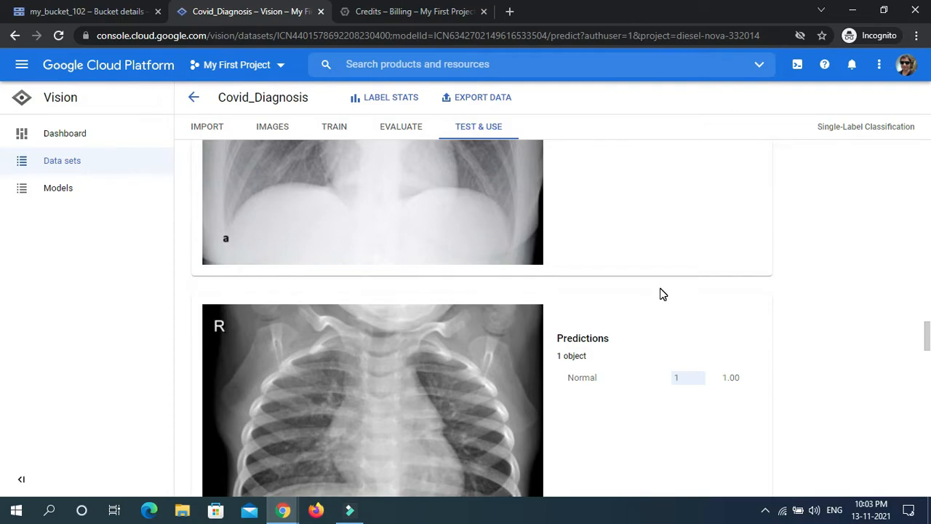
pyautogui.scroll(-1, 662, 293)
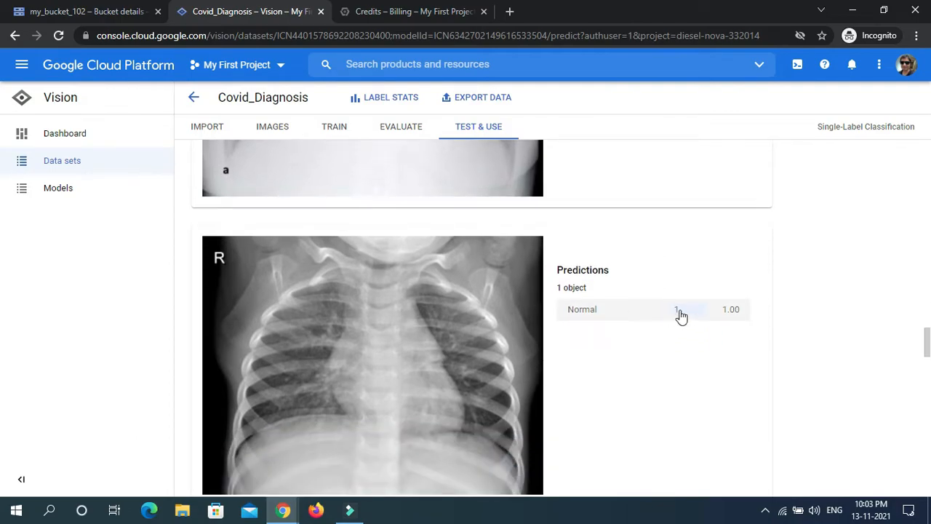
pyautogui.scroll(-1, 660, 254)
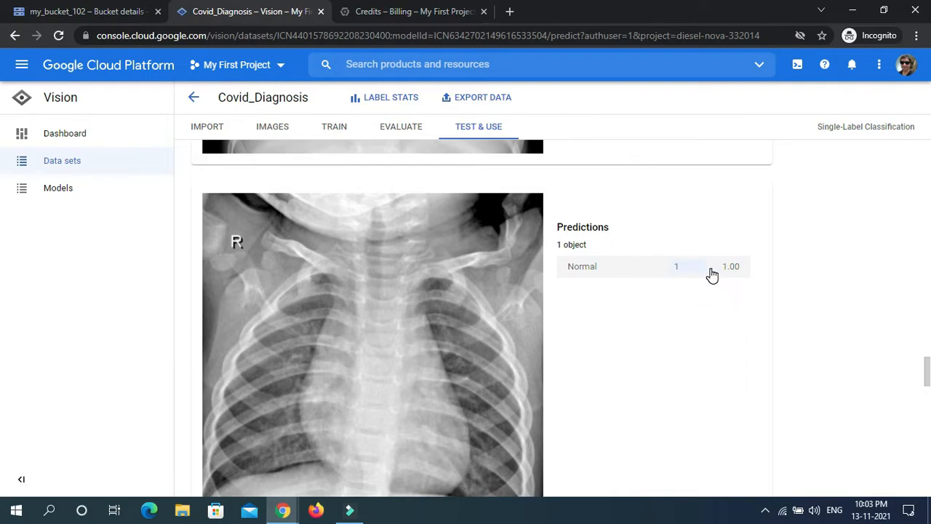
pyautogui.scroll(-4, 713, 272)
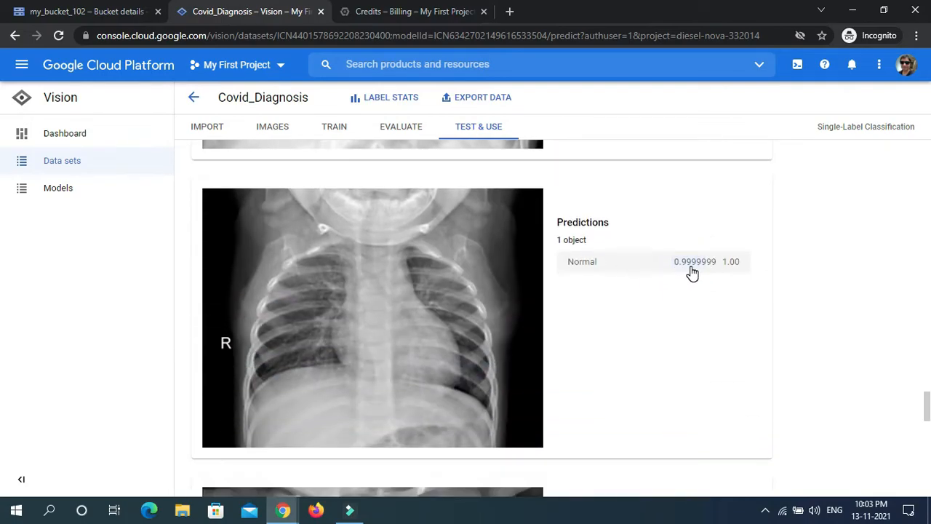
pyautogui.scroll(-4, 706, 272)
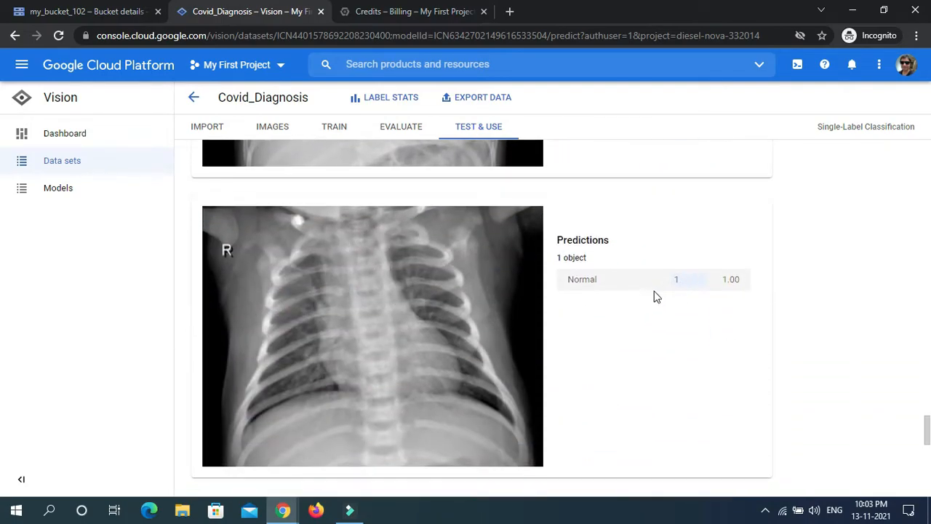
pyautogui.scroll(-4, 657, 297)
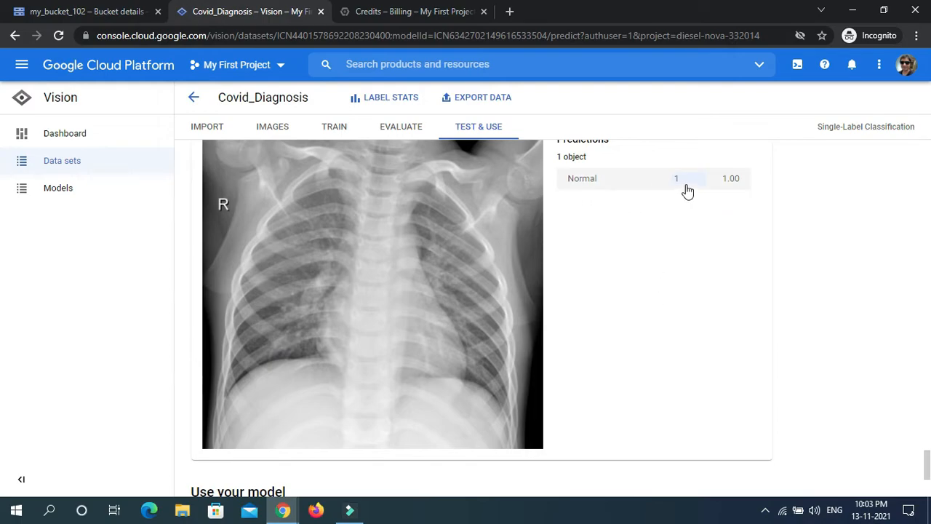
pyautogui.scroll(-3, 619, 279)
pyautogui.scroll(20, 627, 284)
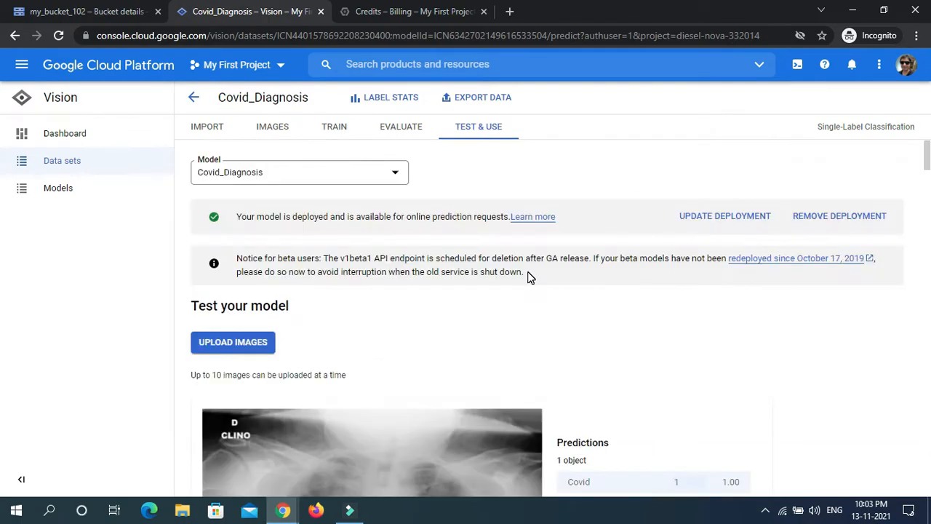